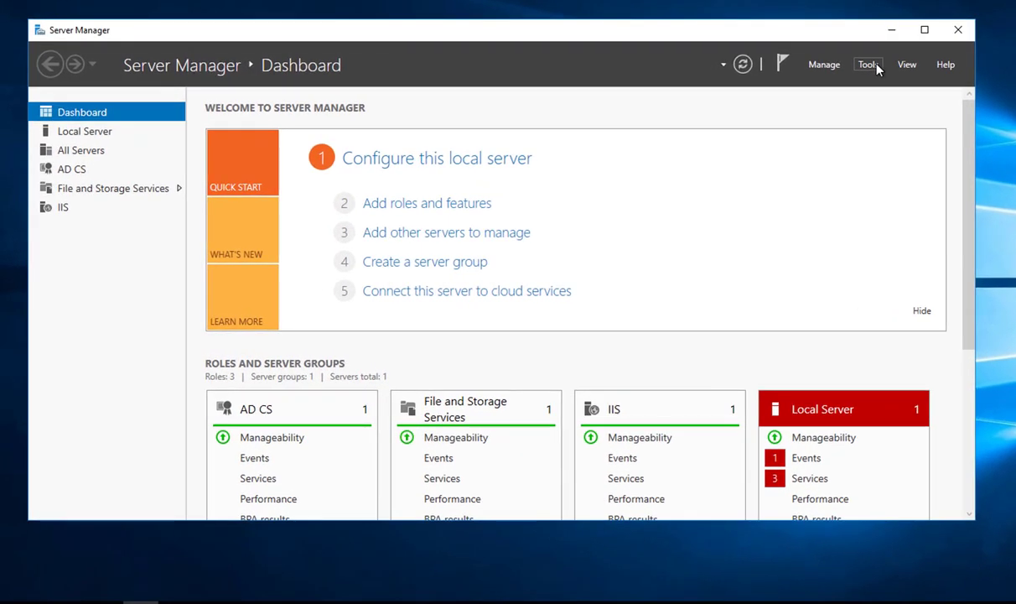
Launch the Certification Authority console and show the CA's Certificate Templates list (Web Server, Computer, User).
left_click(749, 99)
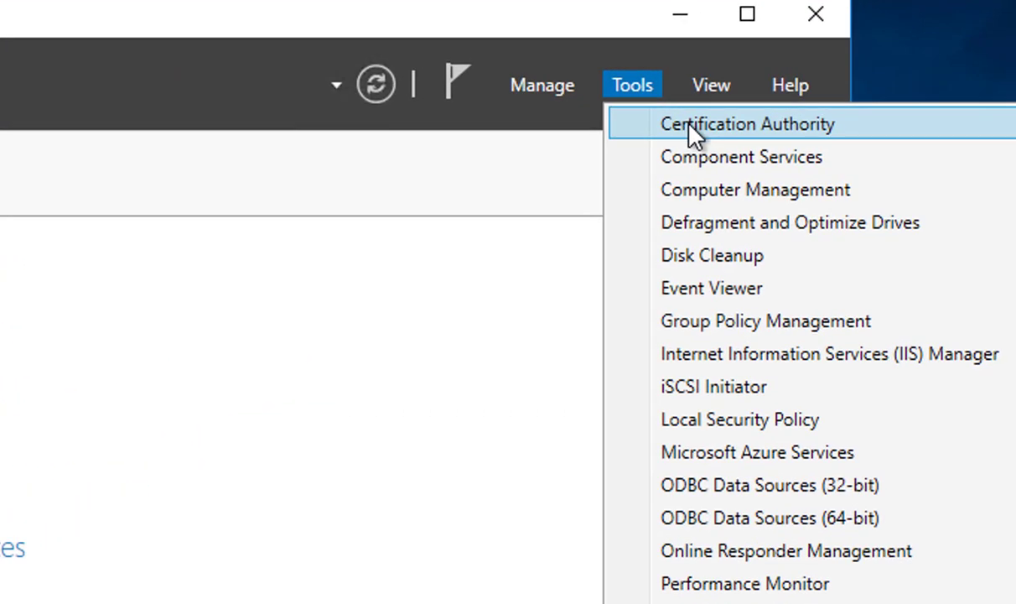
left_click(688, 125)
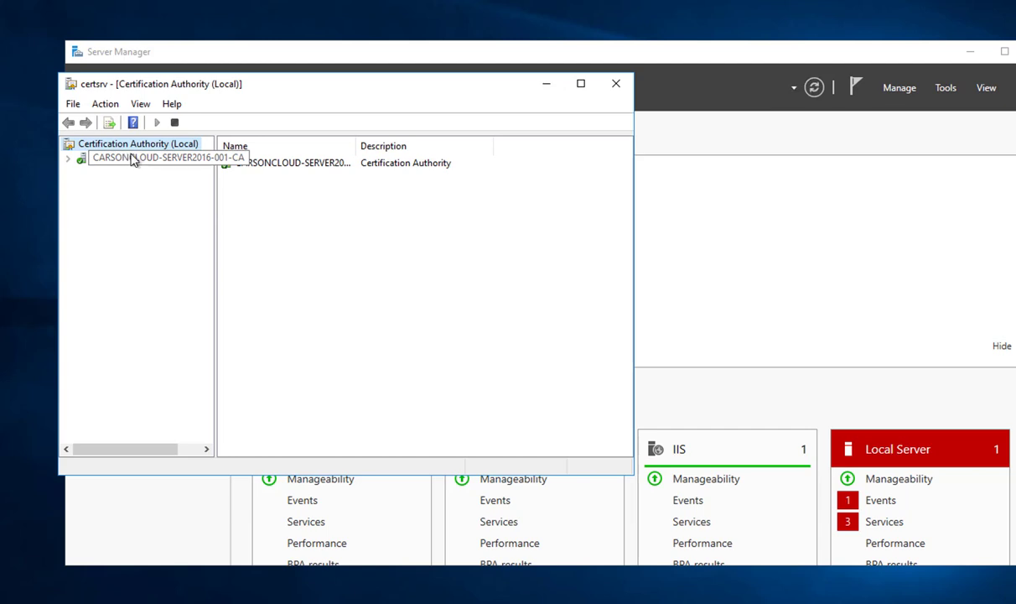
left_click(68, 159)
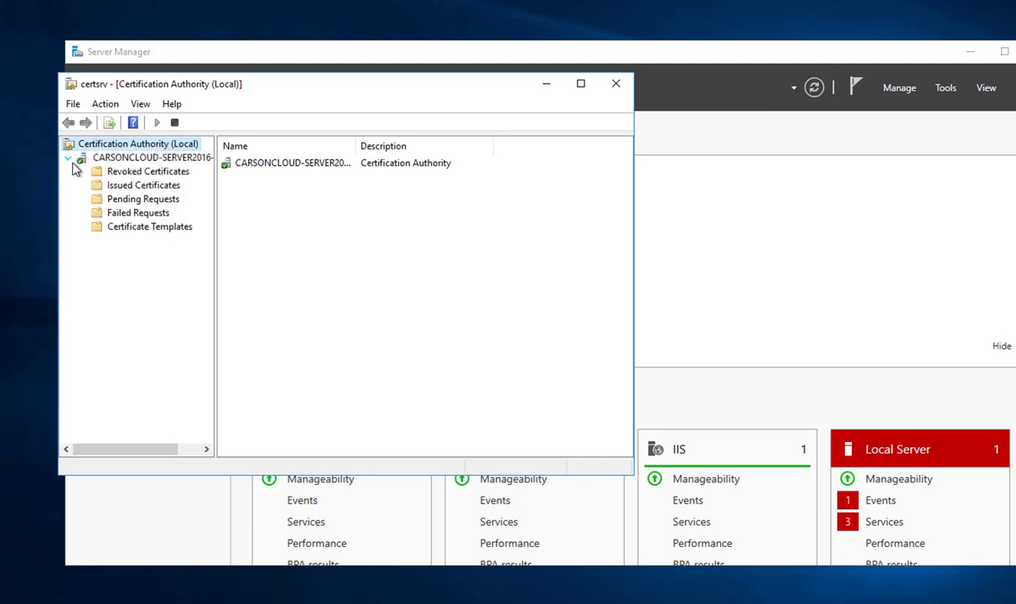
left_click(150, 227)
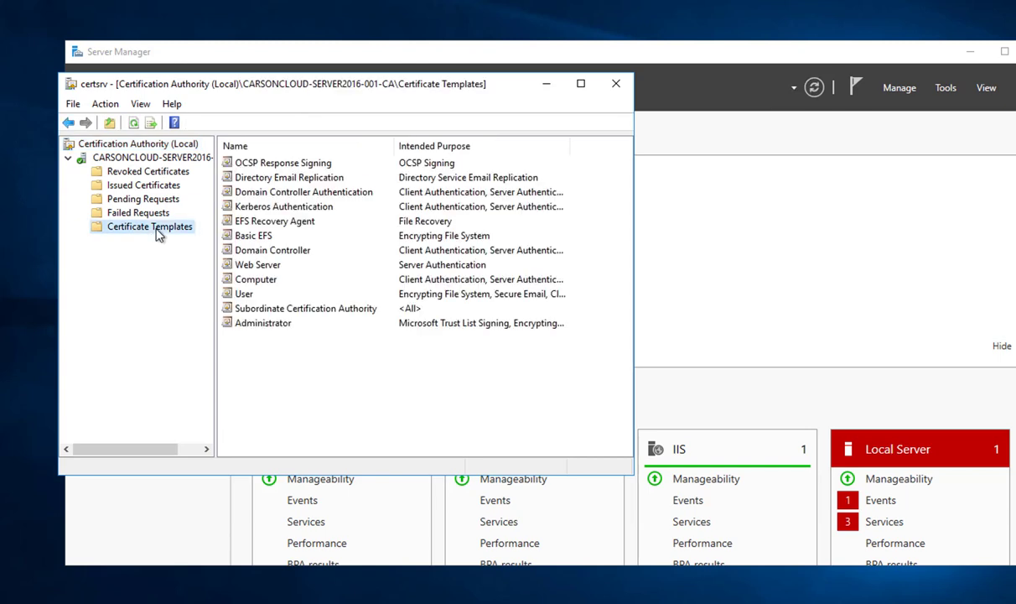
Open the Certificate Templates Console through Manage and bring up the Web Server template's actions.
right_click(159, 236)
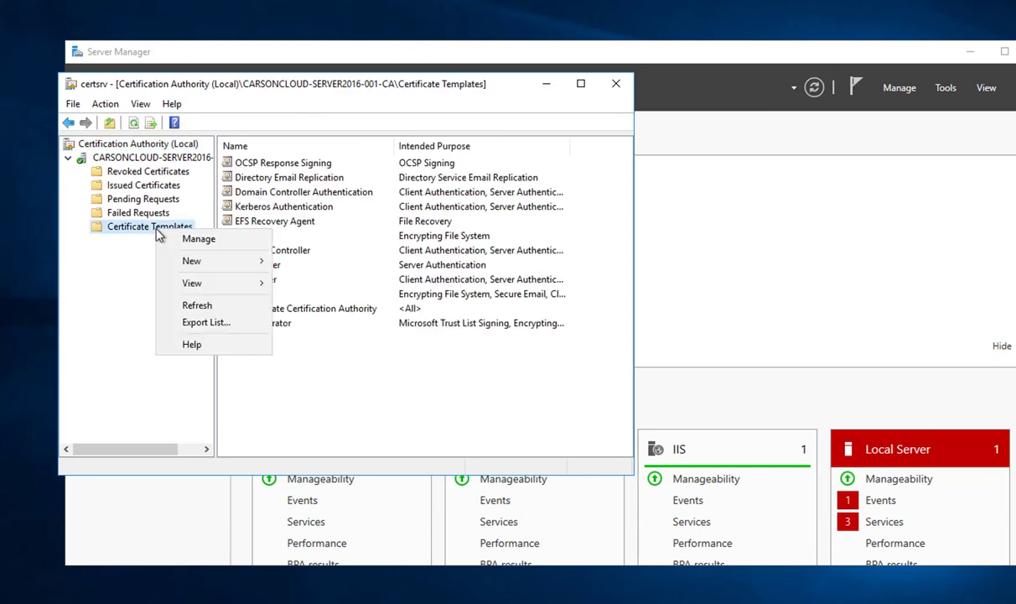
left_click(199, 240)
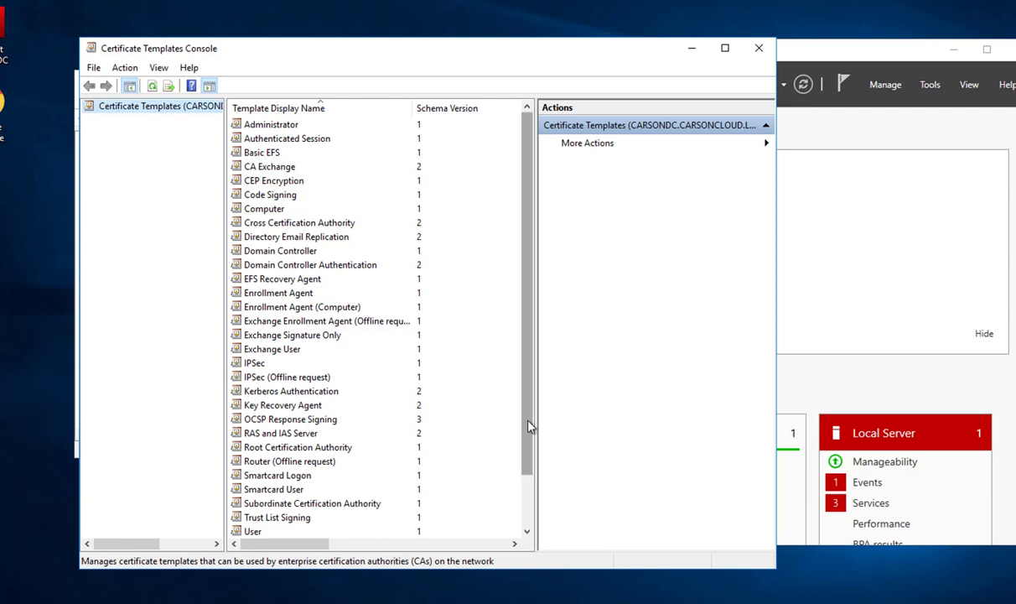
left_click(530, 502)
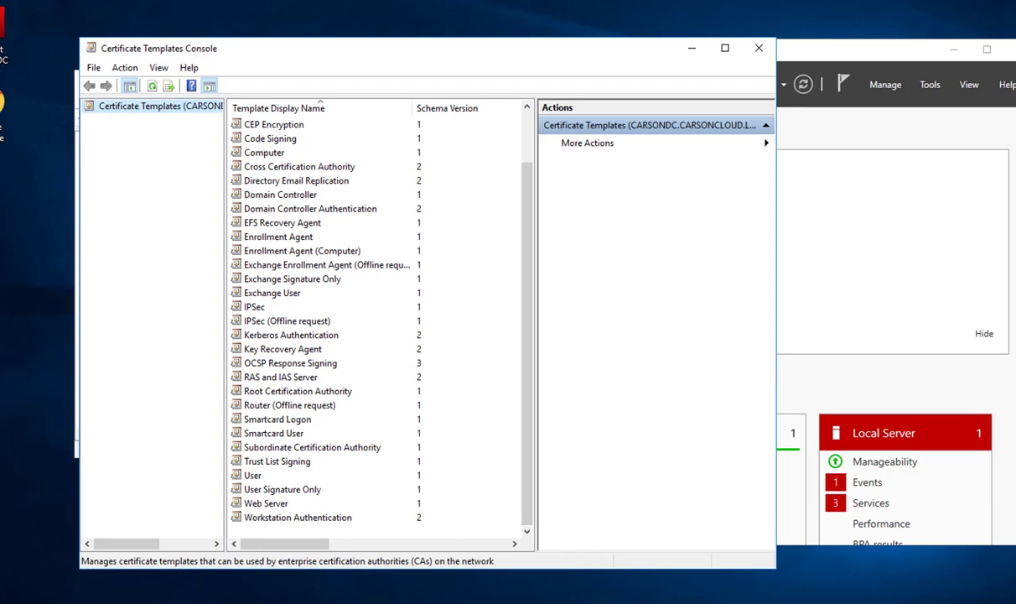
left_click(267, 504)
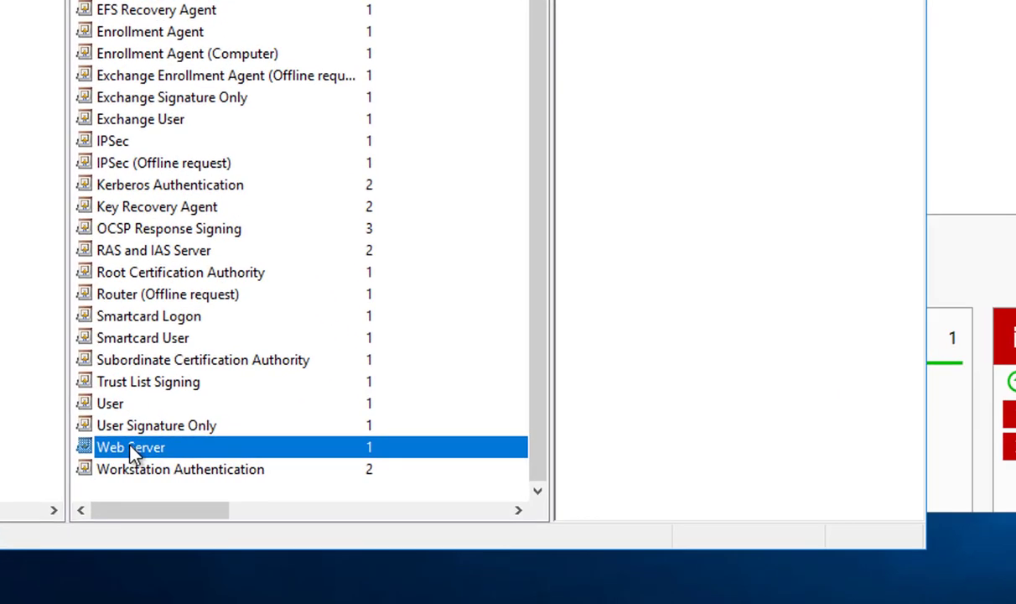
right_click(130, 447)
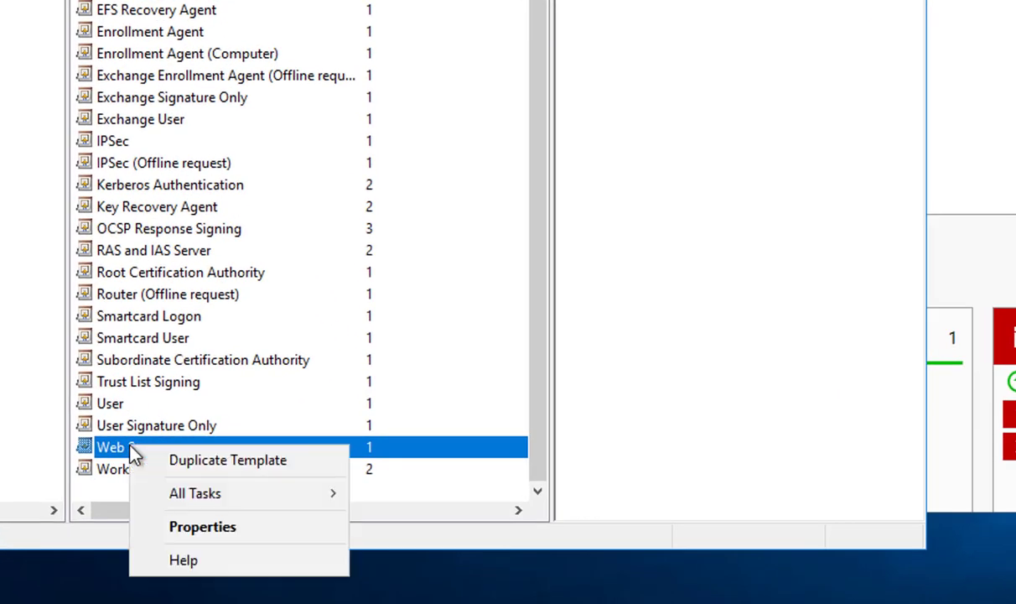
Duplicate Web Server and set the copy's display name to 'ADFS SSL Certificate 2016'.
left_click(256, 466)
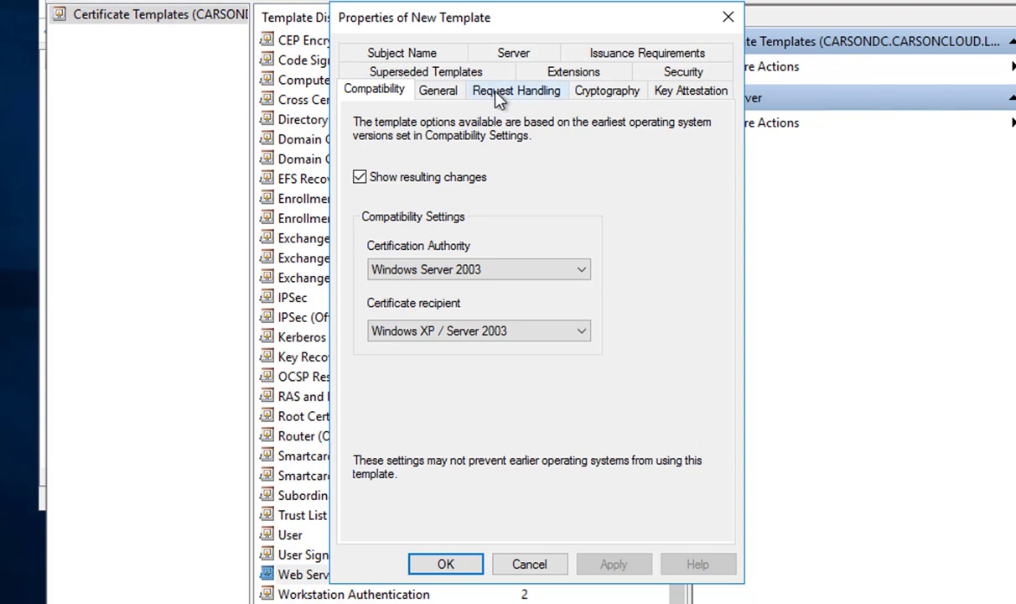
left_click(443, 94)
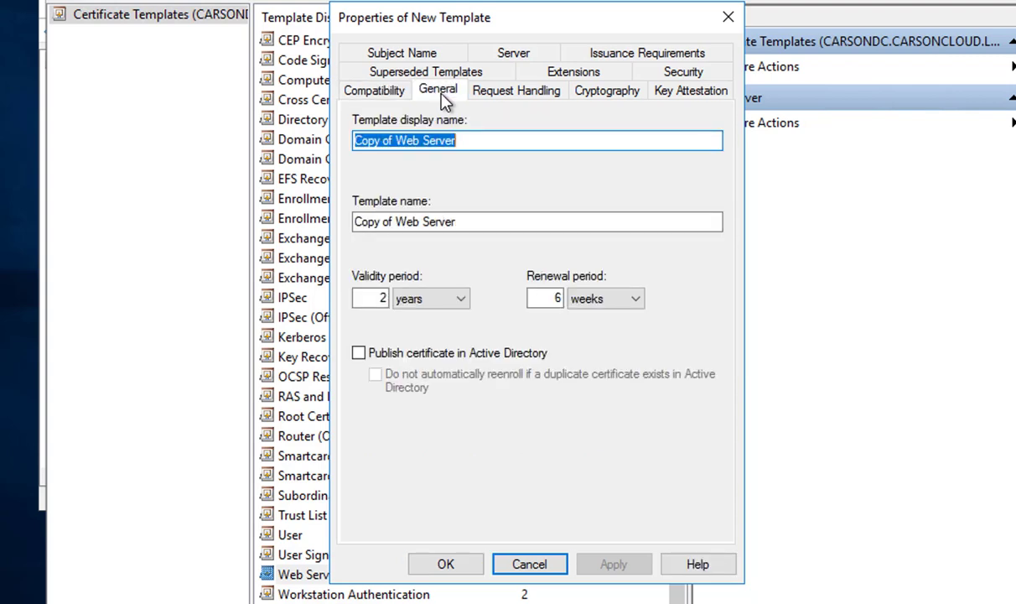
left_click_drag(457, 140, 394, 140)
left_click_drag(206, 98, 354, 143)
type("AFD")
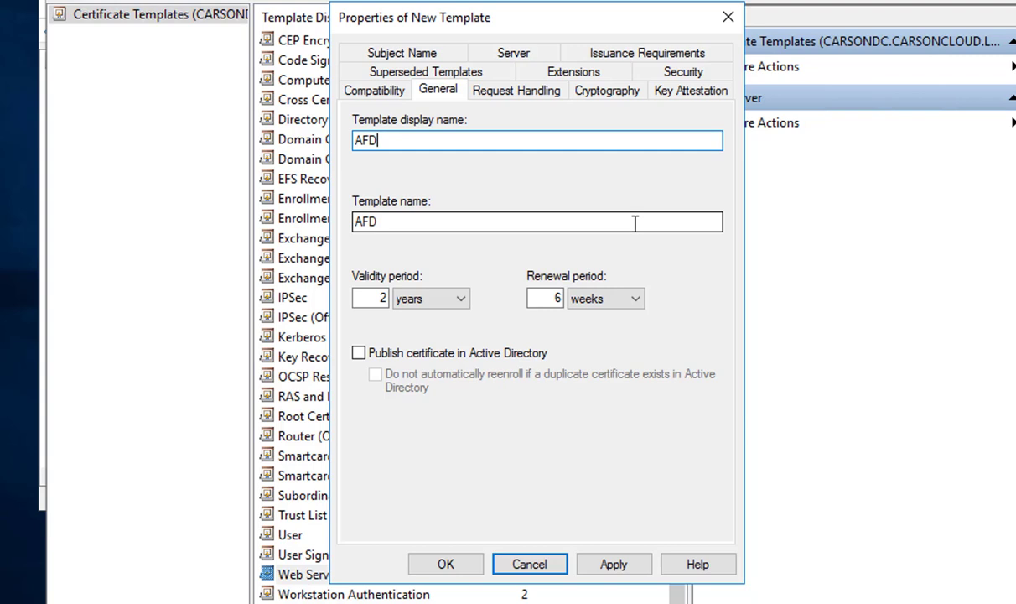
key("BackSpace")
key("BackSpace")
type("DFS SSL")
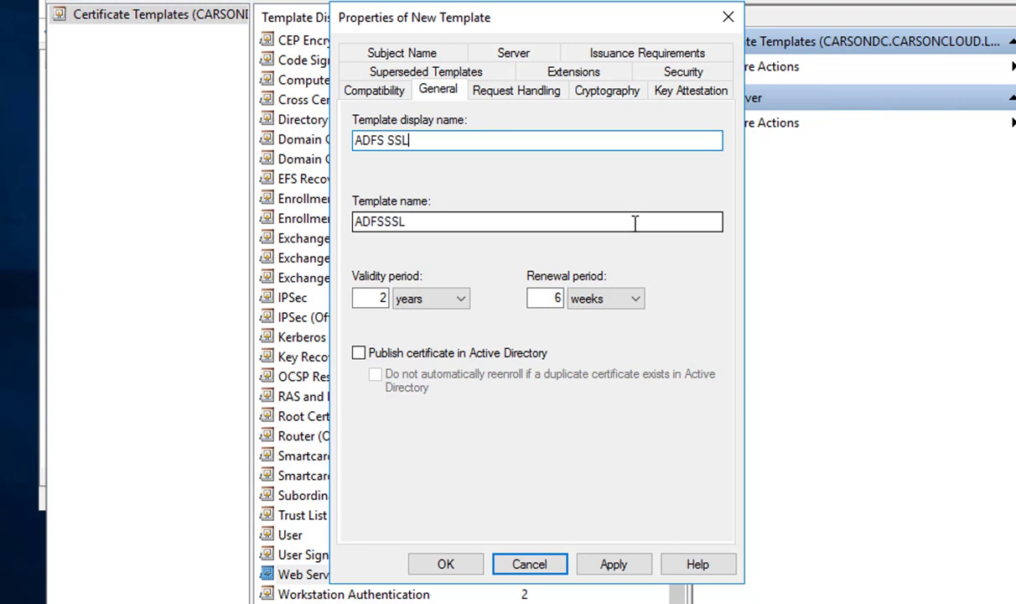
type(" Certificate")
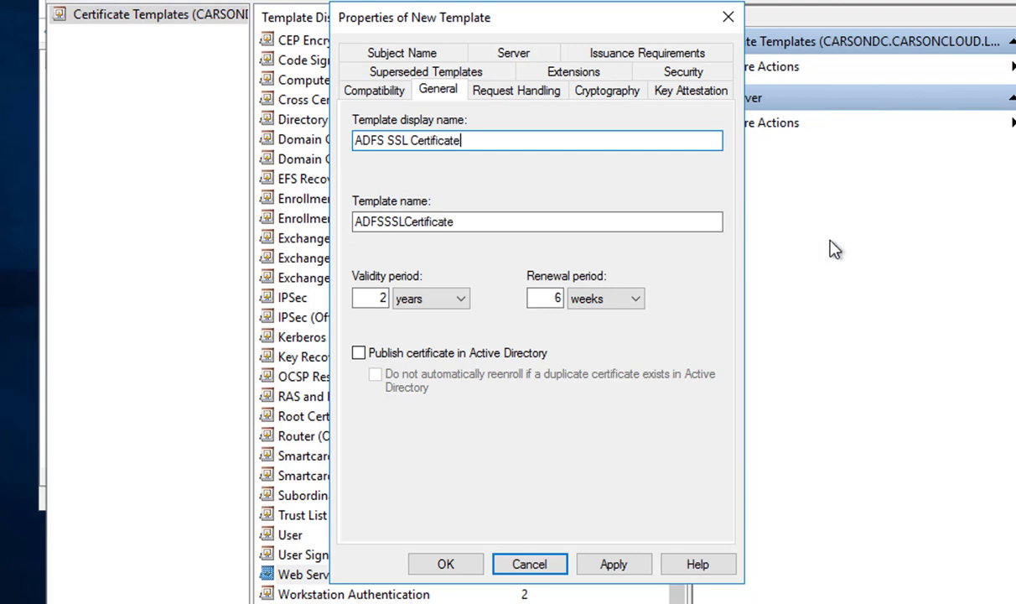
type(" 2016")
Build the subject from Active Directory as Common name, including DNS name and excluding UPN.
left_click(409, 55)
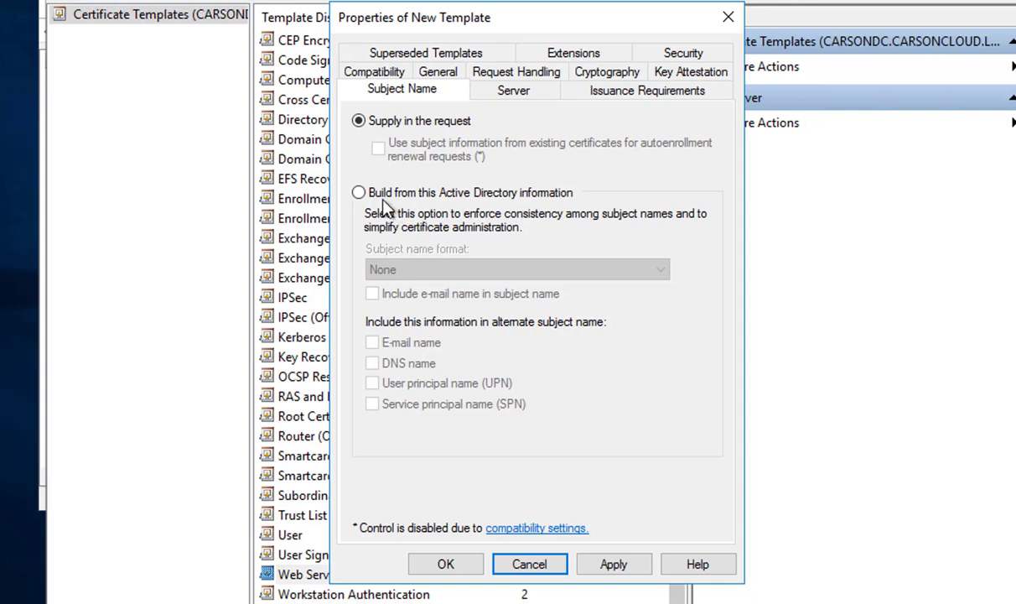
left_click(362, 189)
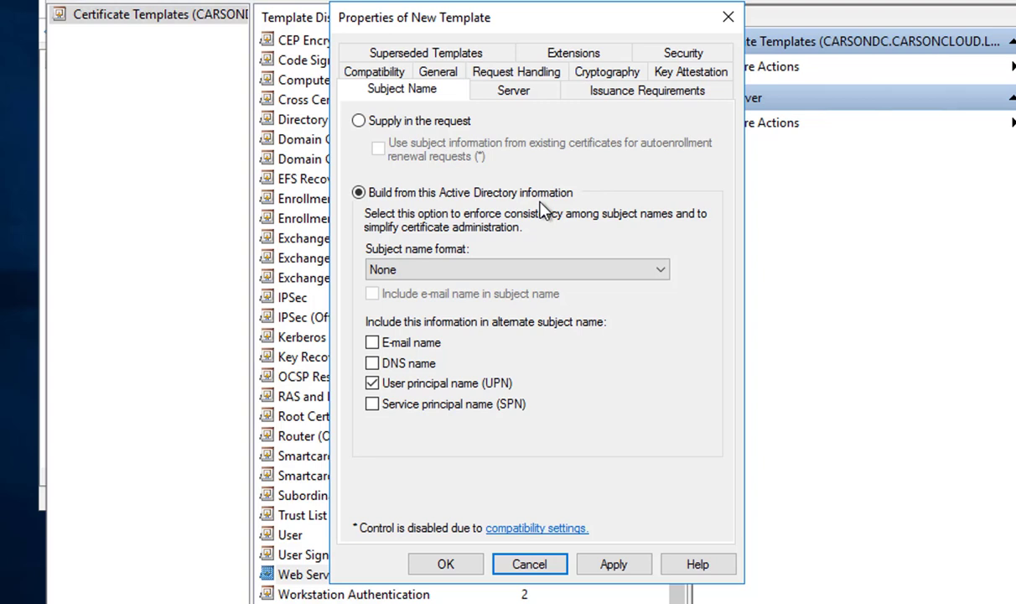
left_click(541, 270)
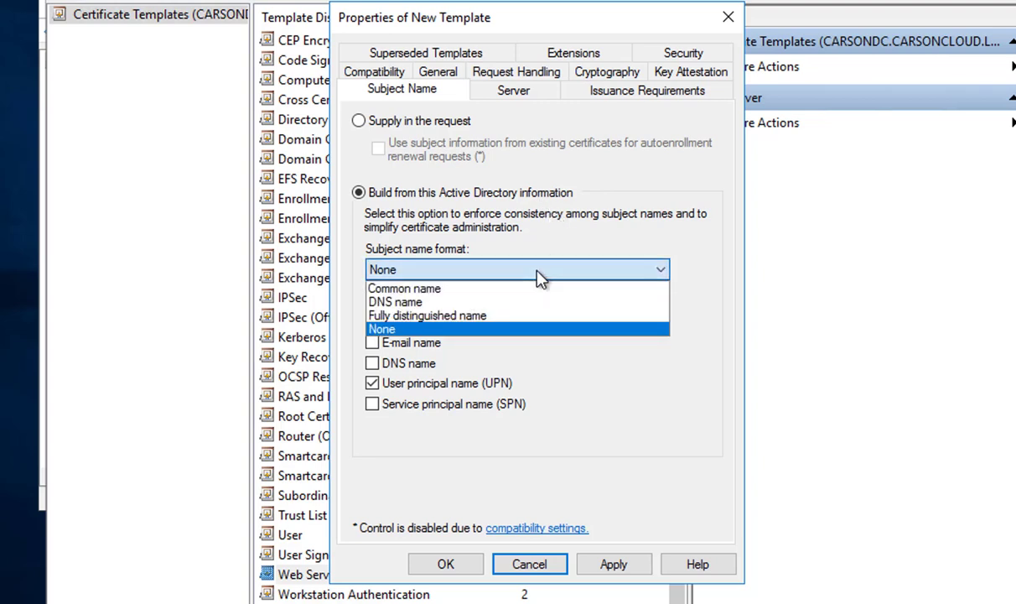
left_click(467, 302)
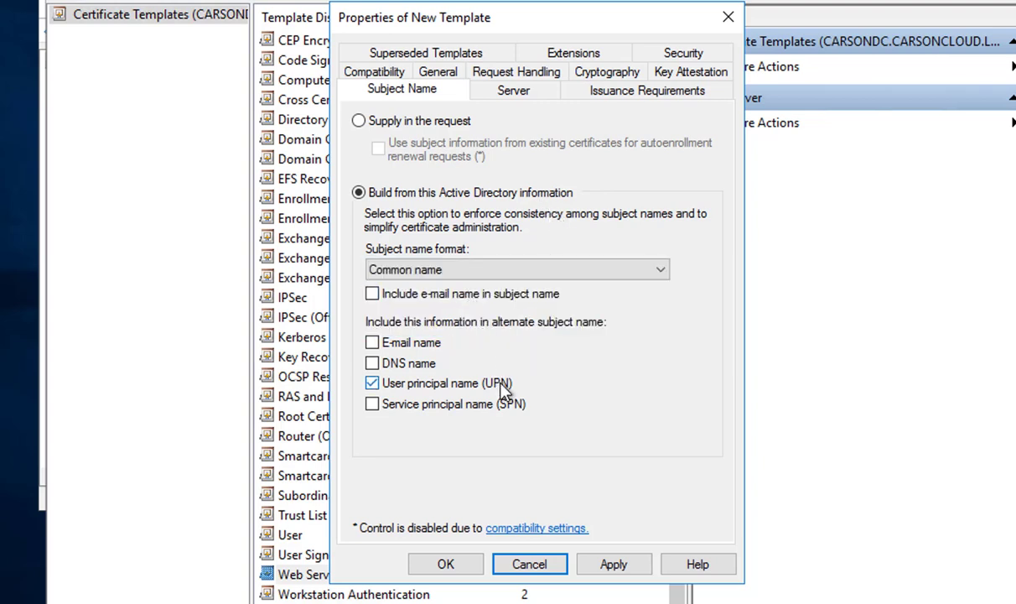
left_click(371, 364)
left_click(372, 383)
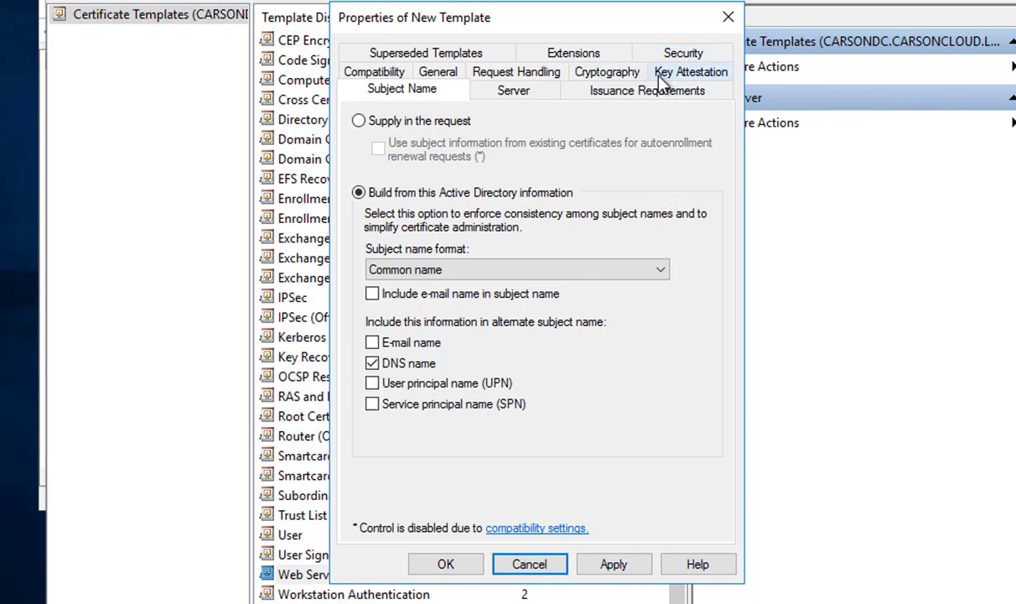
Add computer SERVER2016-001 to the template's Security list, searching Computers object types too.
left_click(683, 54)
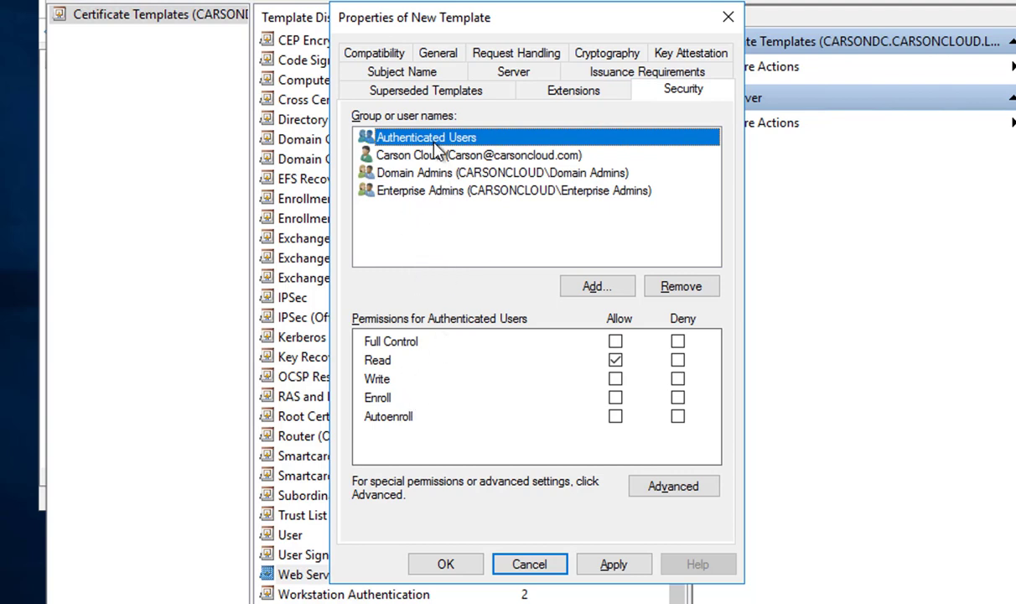
left_click(595, 287)
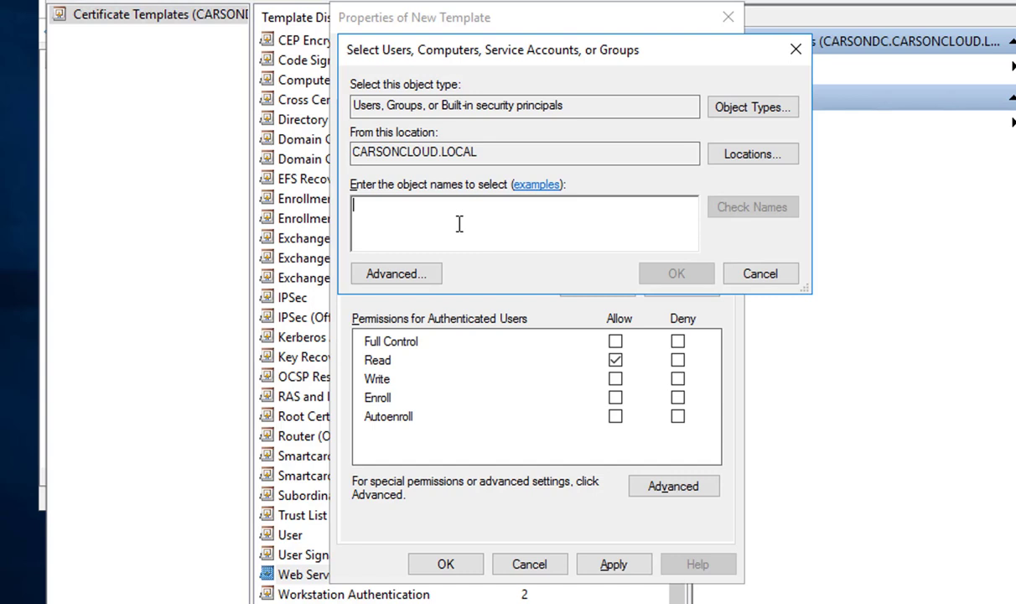
type("server2")
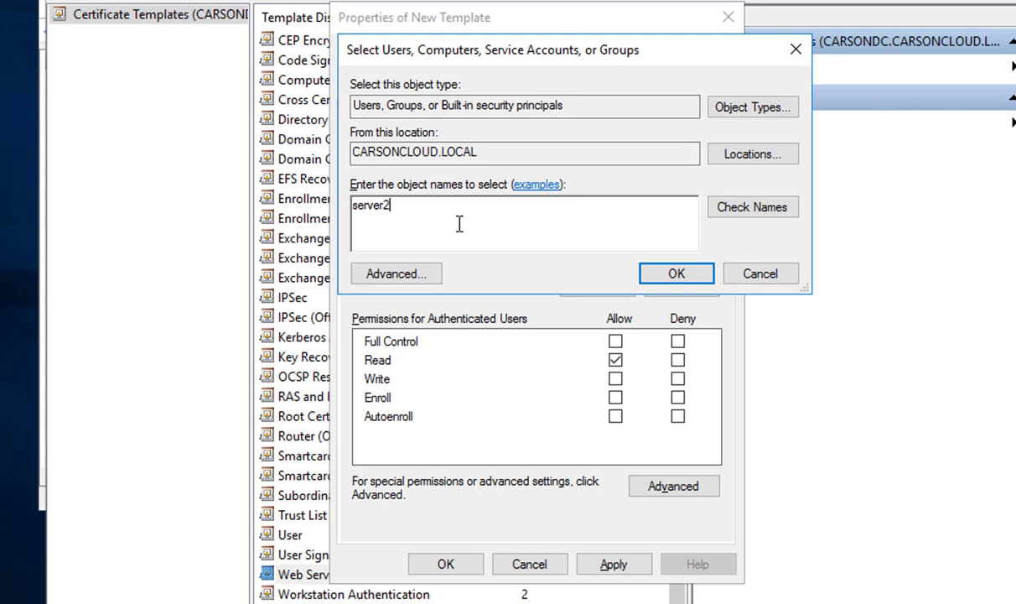
type("01-001")
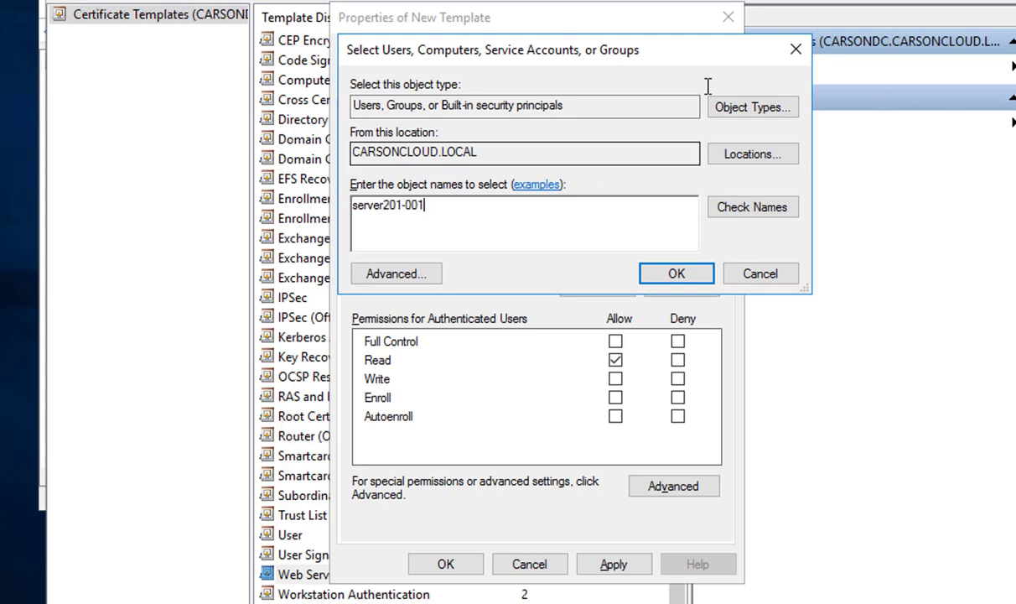
left_click(736, 113)
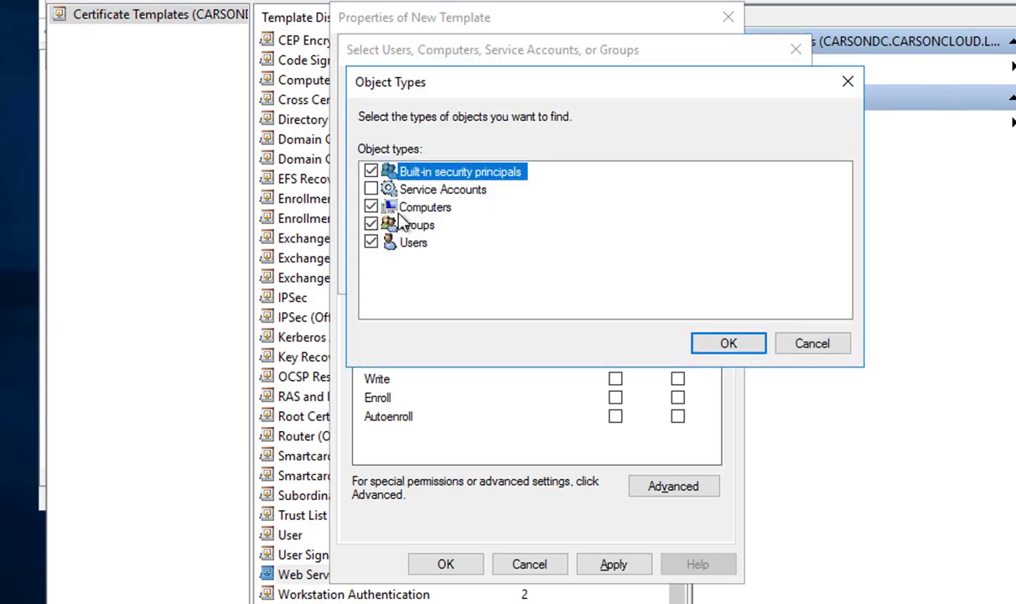
left_click(701, 341)
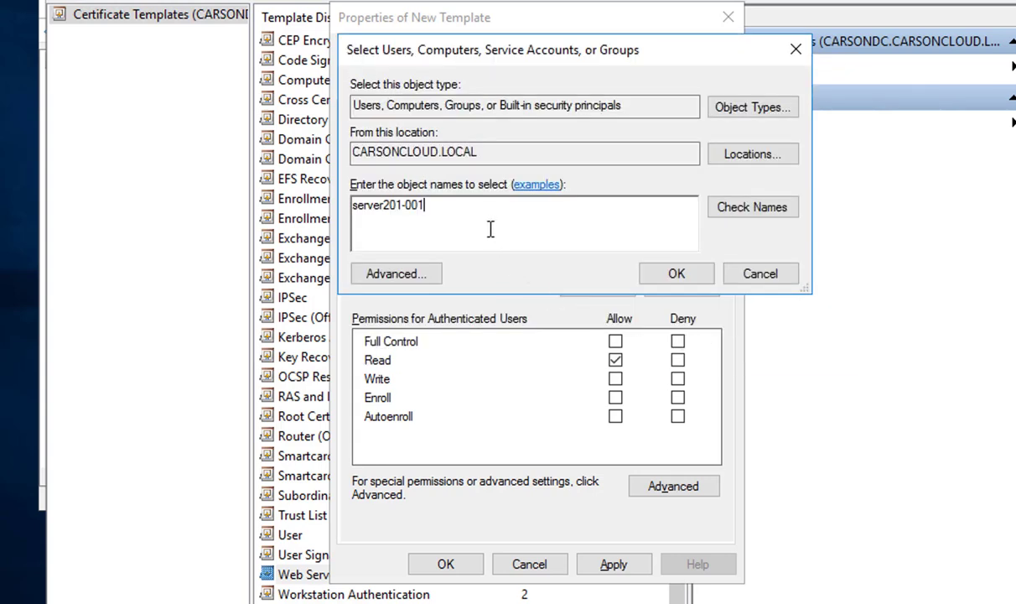
left_click(730, 214)
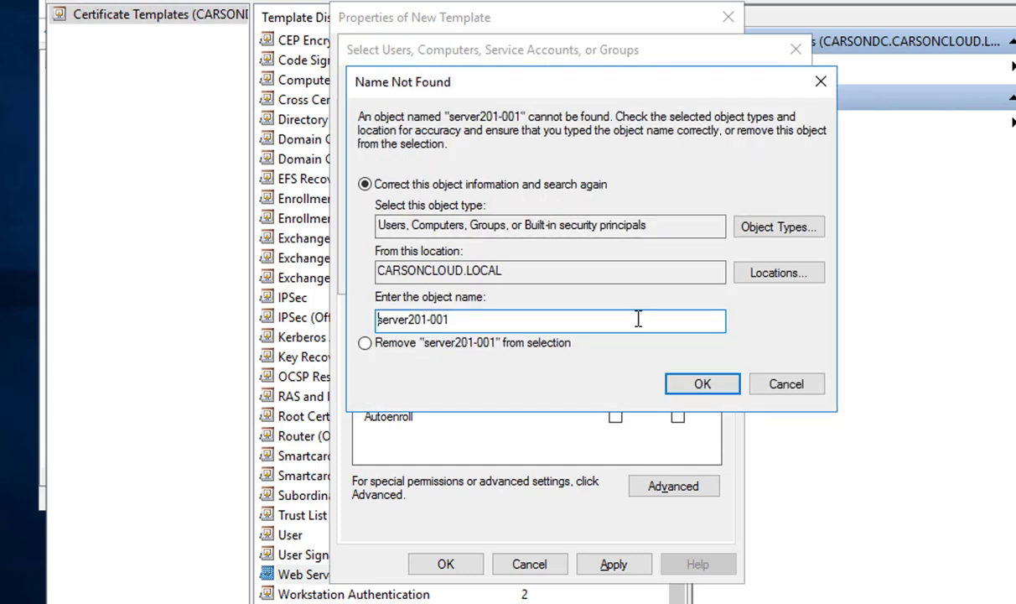
left_click(595, 321)
left_click(431, 319)
type("6")
left_click(699, 384)
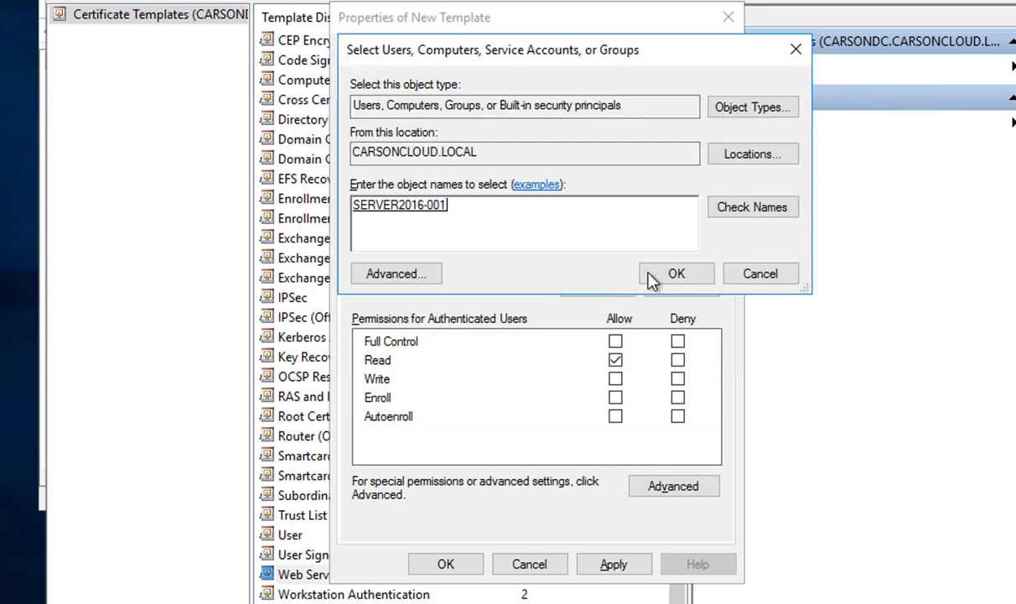
left_click(674, 275)
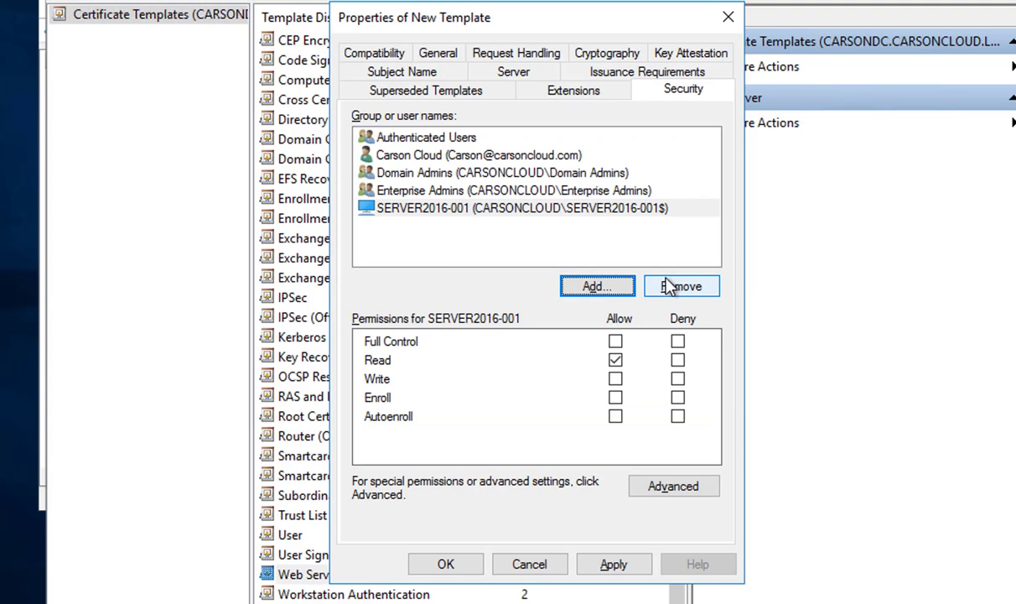
Allow Enroll for SERVER2016-001, then apply and save the template properties.
left_click(574, 210)
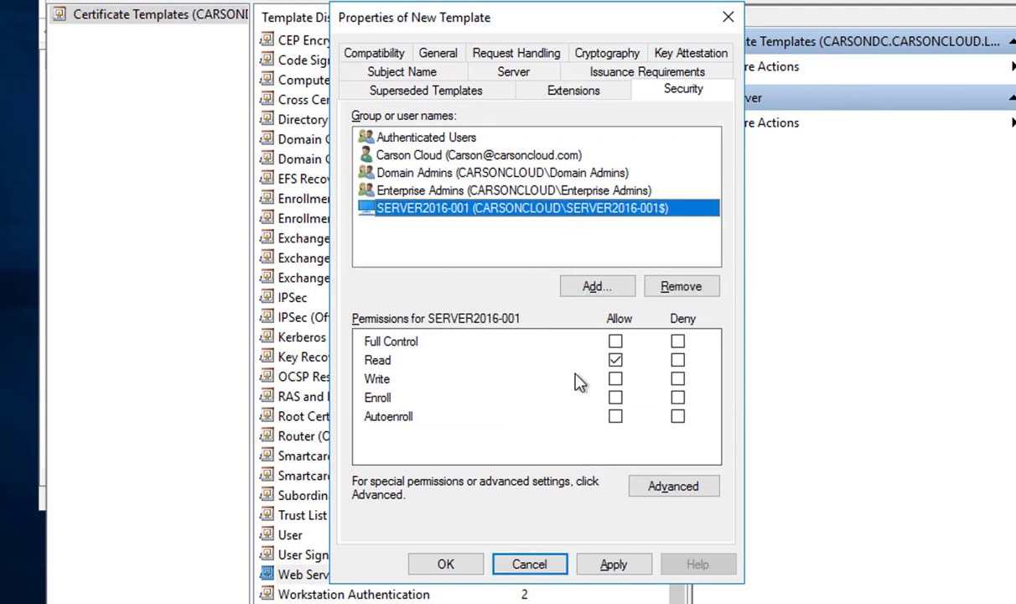
left_click(613, 398)
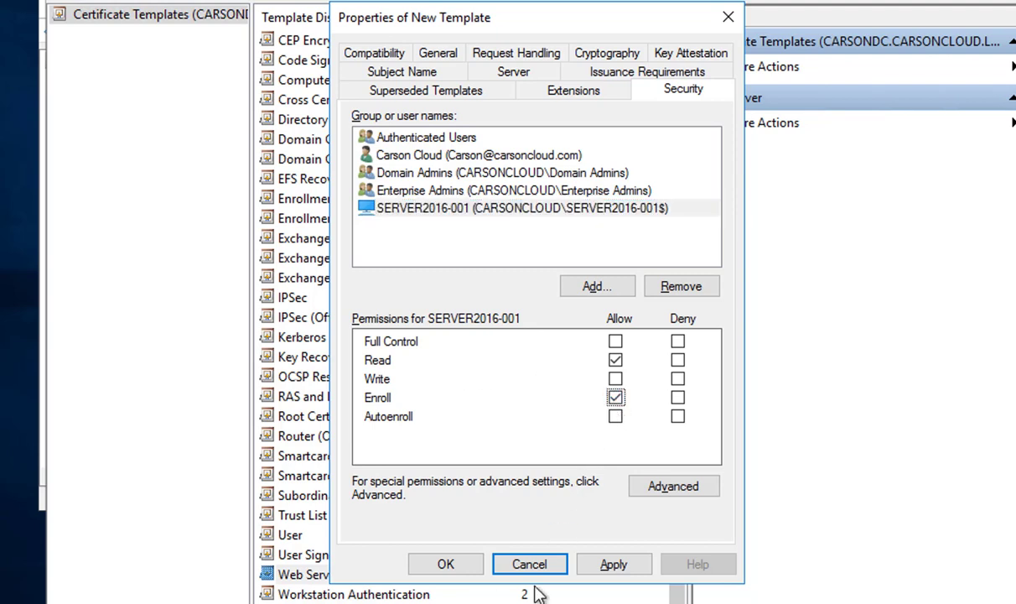
left_click(613, 565)
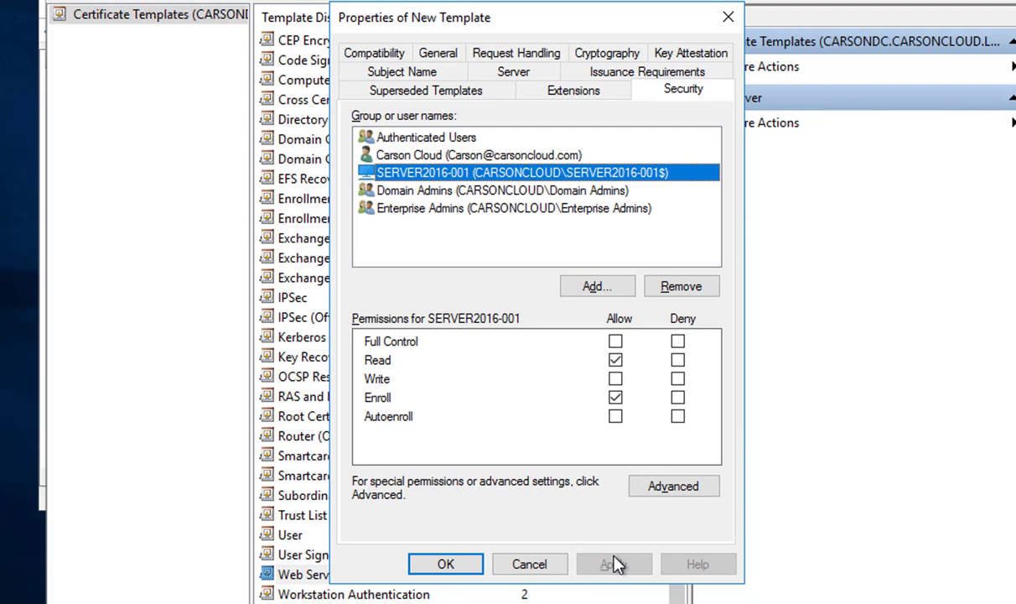
left_click(446, 570)
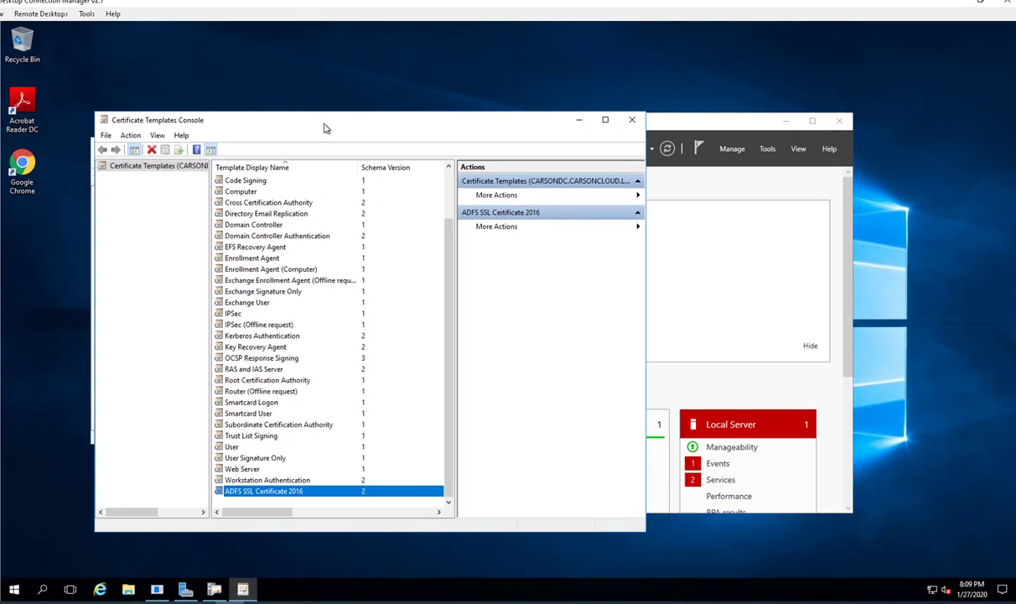
Close the templates console and issue ADFS SSL Certificate 2016 as a new Certificate Template to Issue.
left_click_drag(324, 128, 340, 143)
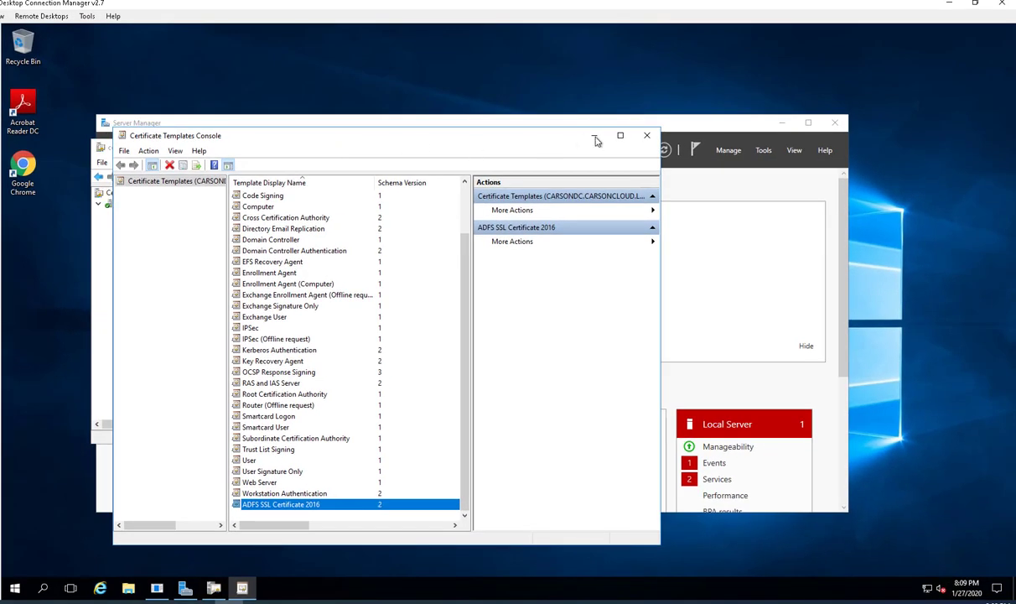
left_click(648, 137)
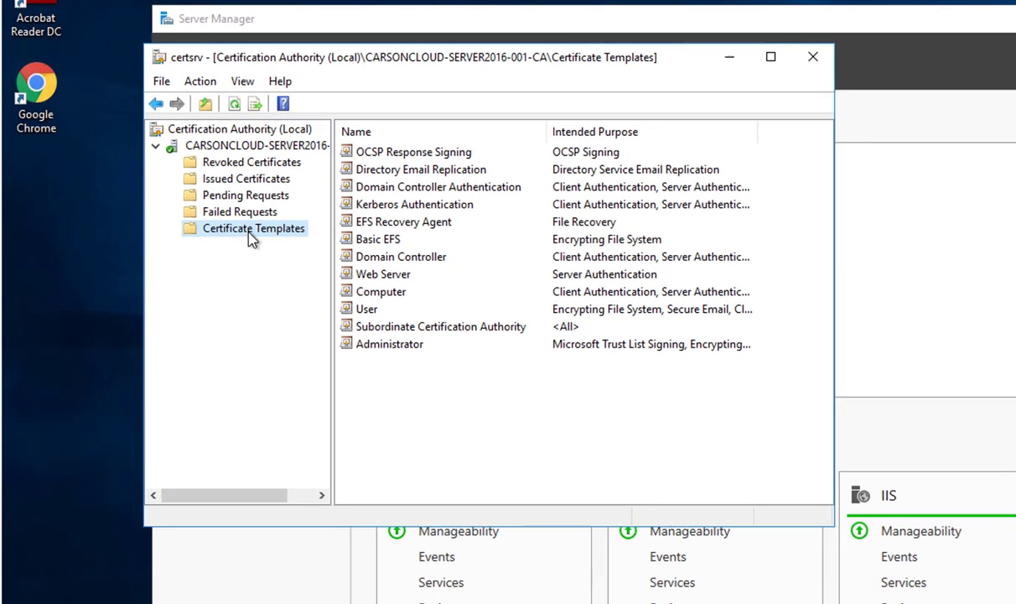
right_click(182, 252)
left_click(236, 234)
right_click(231, 234)
mouse_move(313, 271)
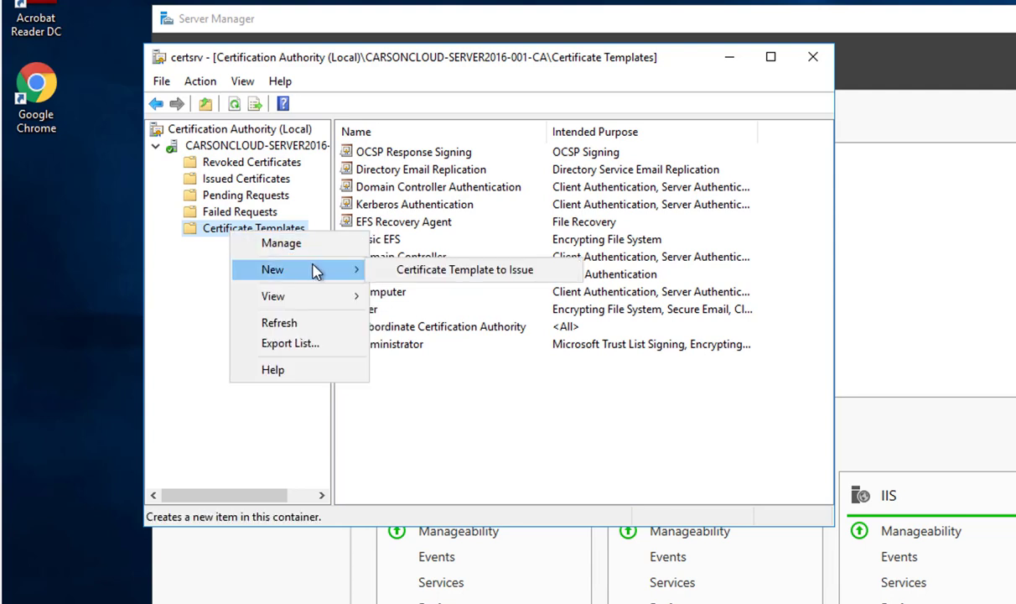
left_click(458, 270)
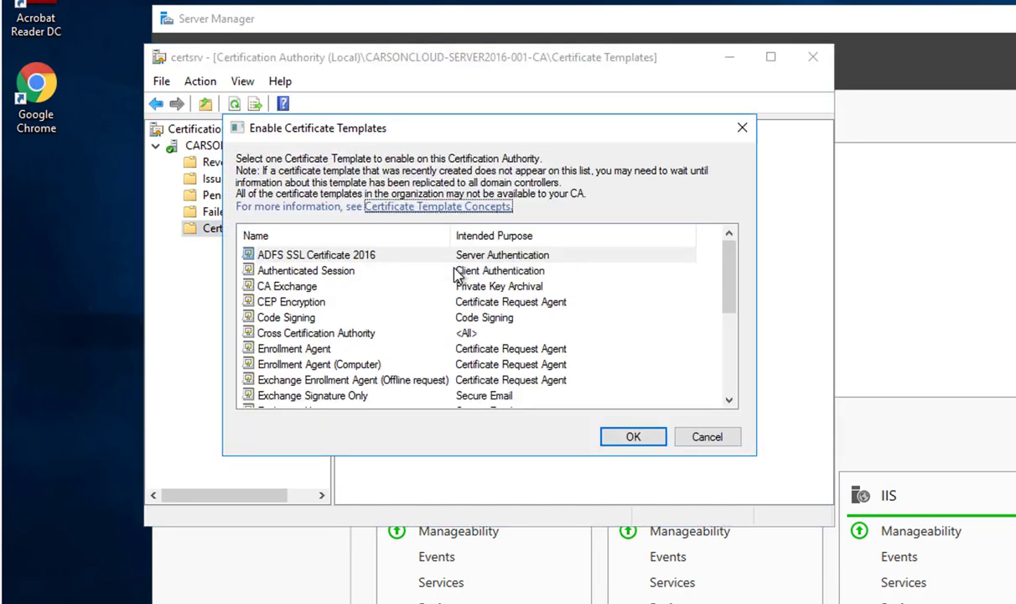
left_click(340, 256)
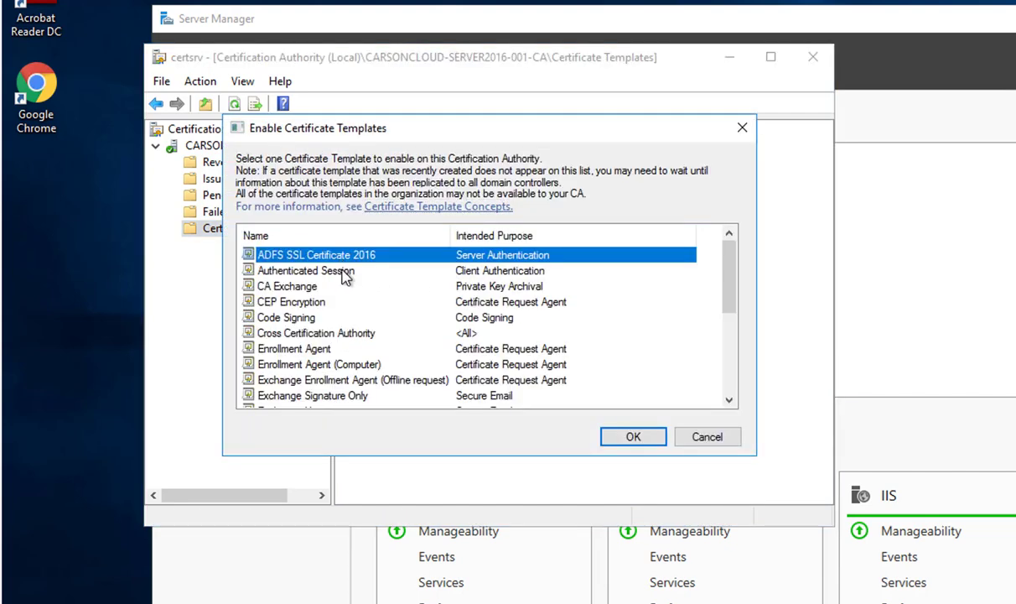
left_click(620, 447)
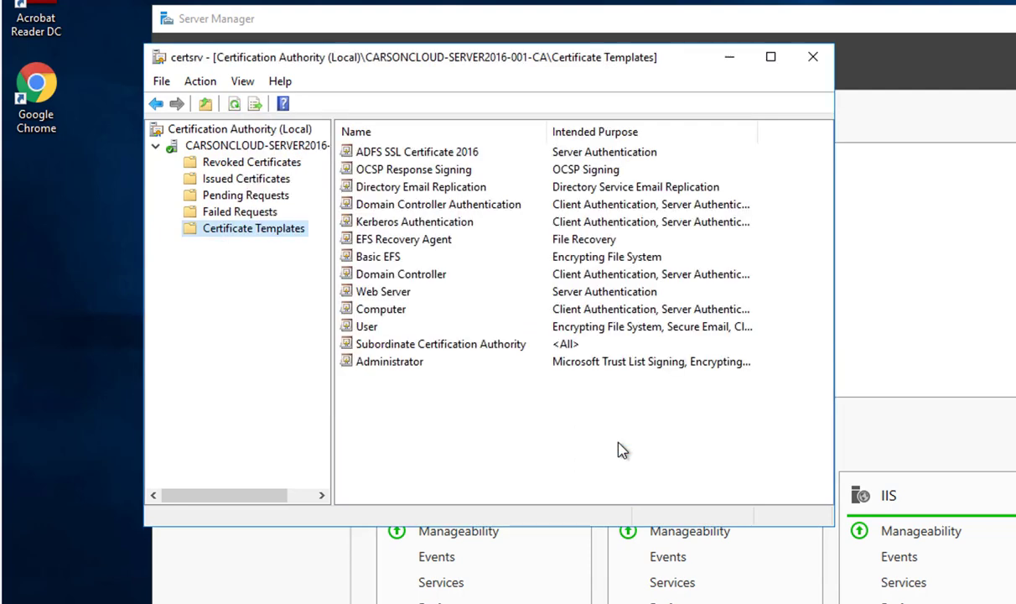
left_click(444, 155)
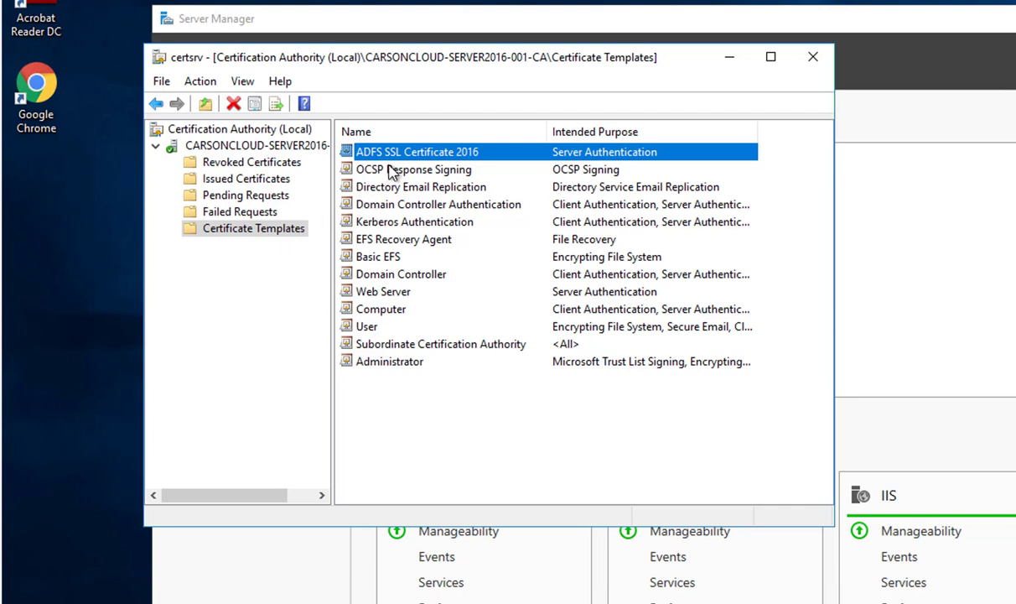
left_click(222, 221)
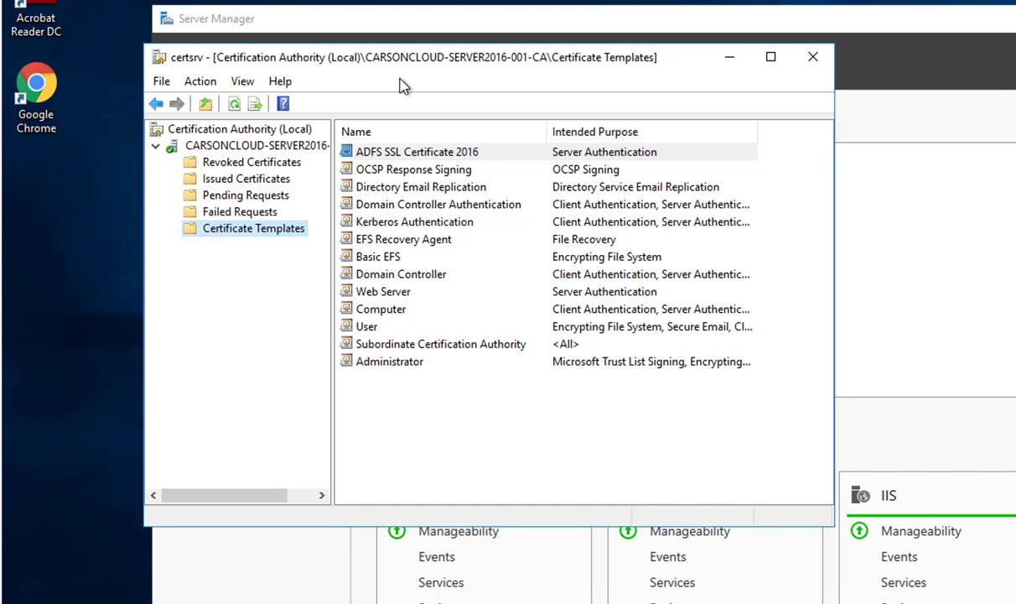
left_click_drag(346, 62, 487, 130)
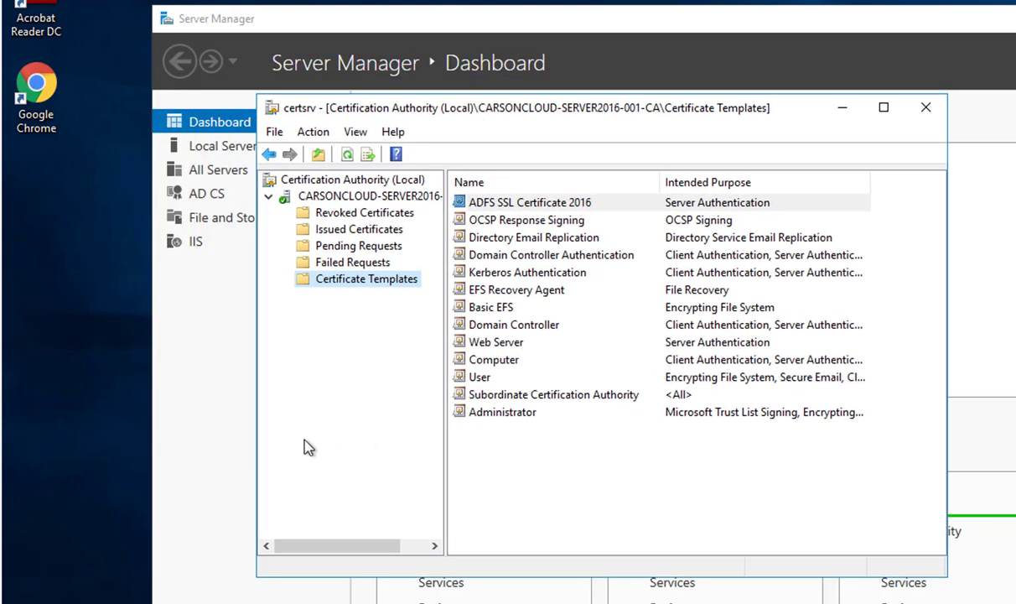